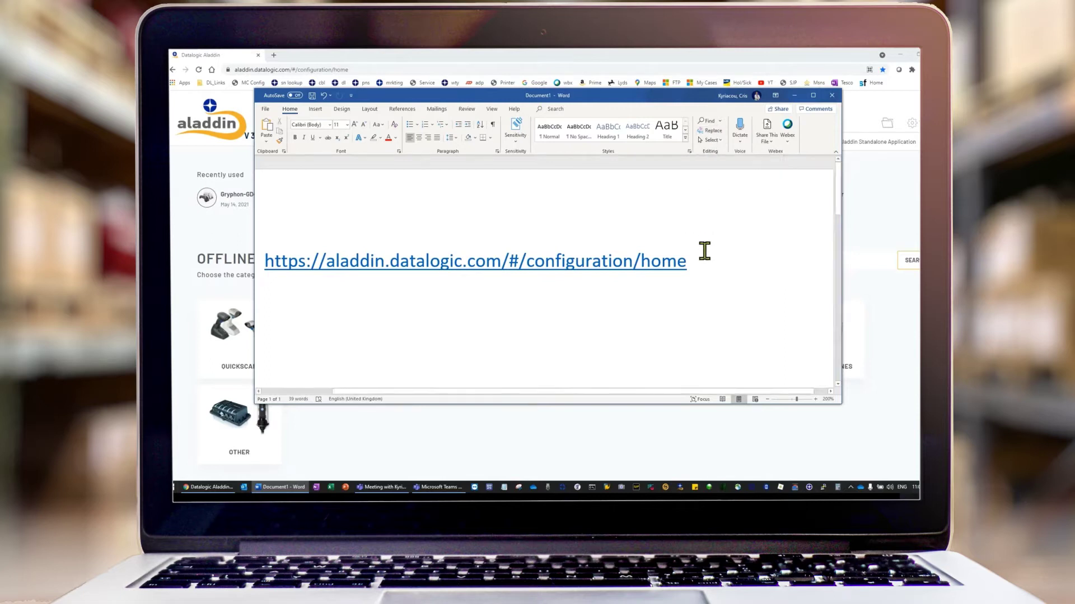
Step: Select the Aladdin configuration web address in Word, then minimize Word to show the Aladdin page
drag(690, 262, 260, 262)
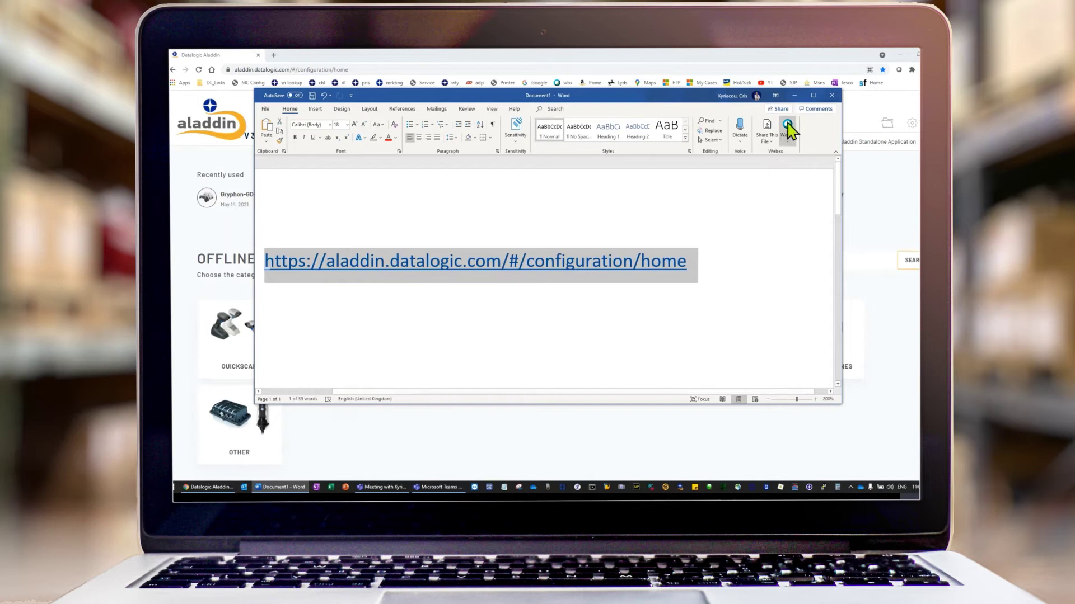
click(795, 96)
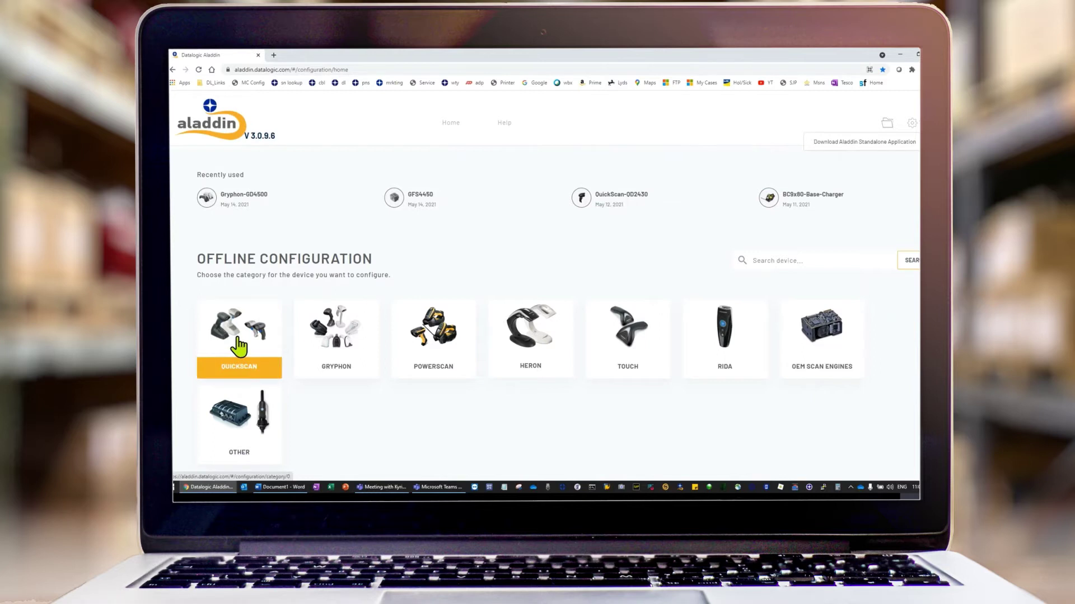
click(282, 487)
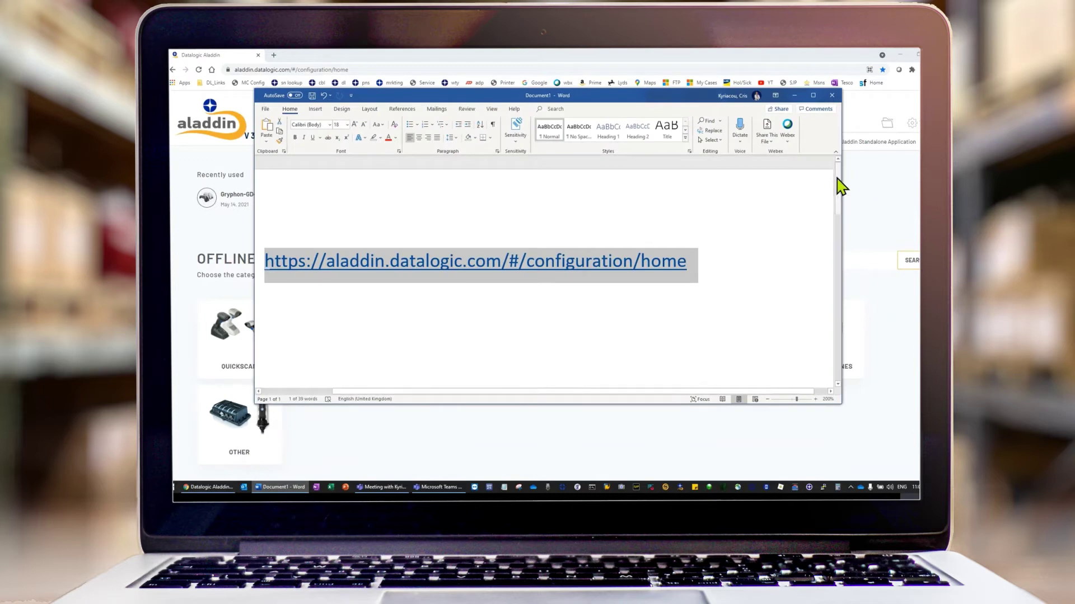
drag(842, 195, 837, 238)
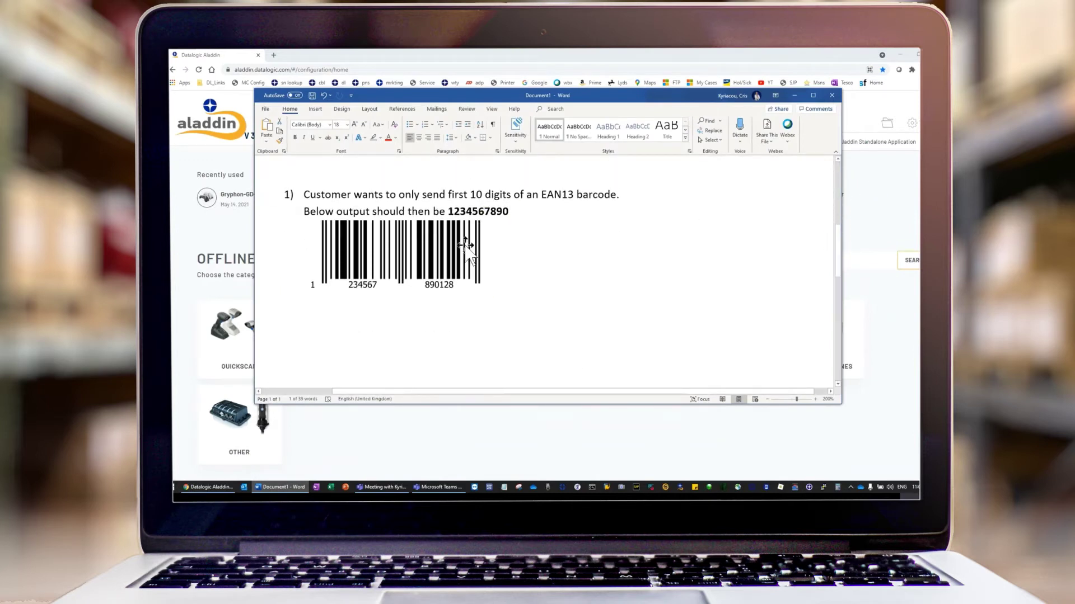
click(471, 312)
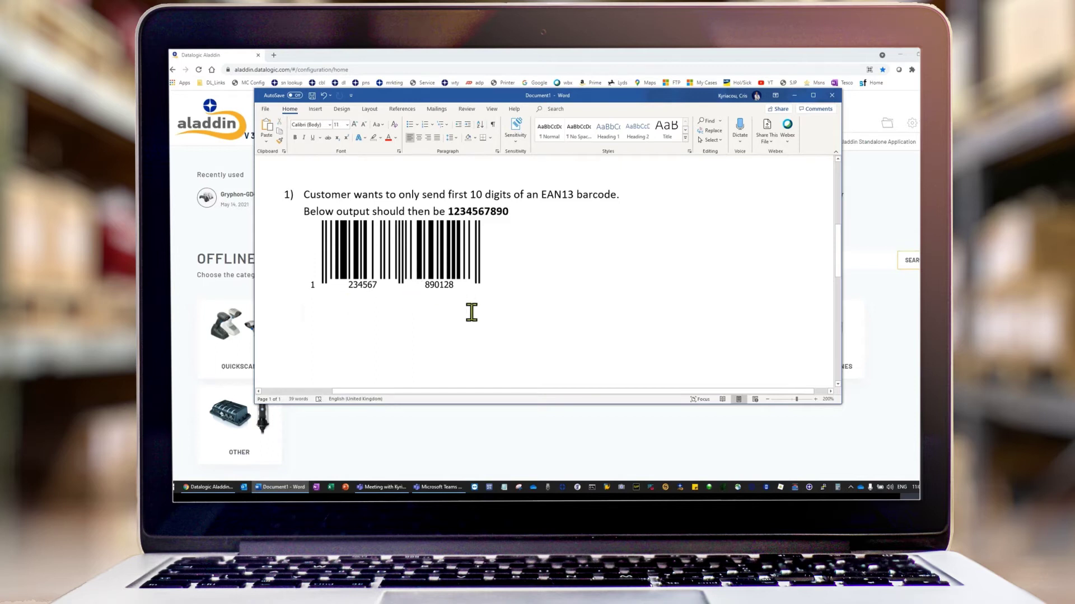
text(1234567890128)
key(Return)
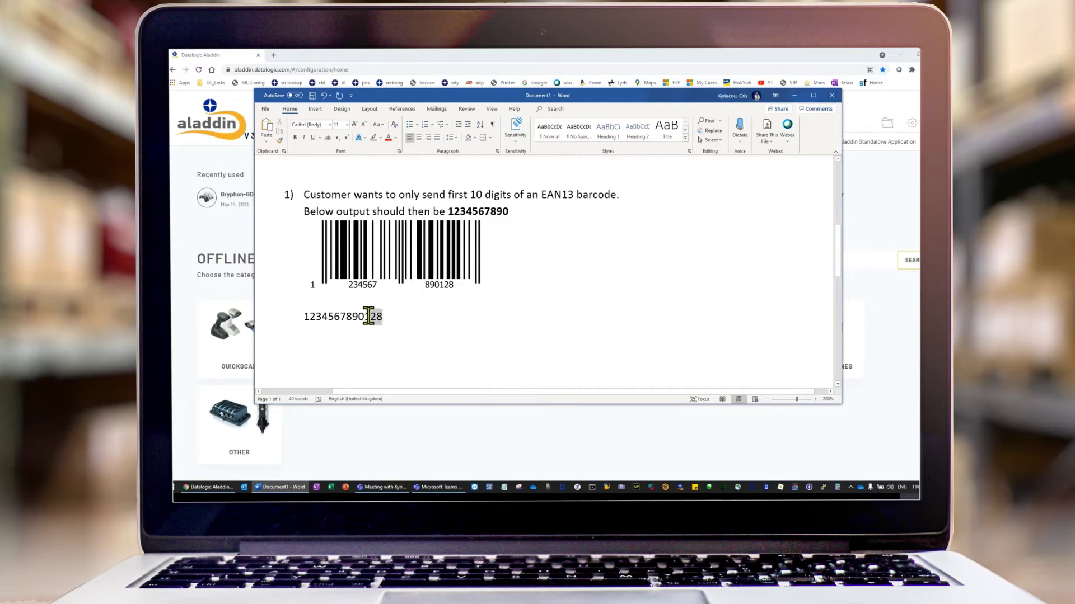
drag(367, 317, 364, 317)
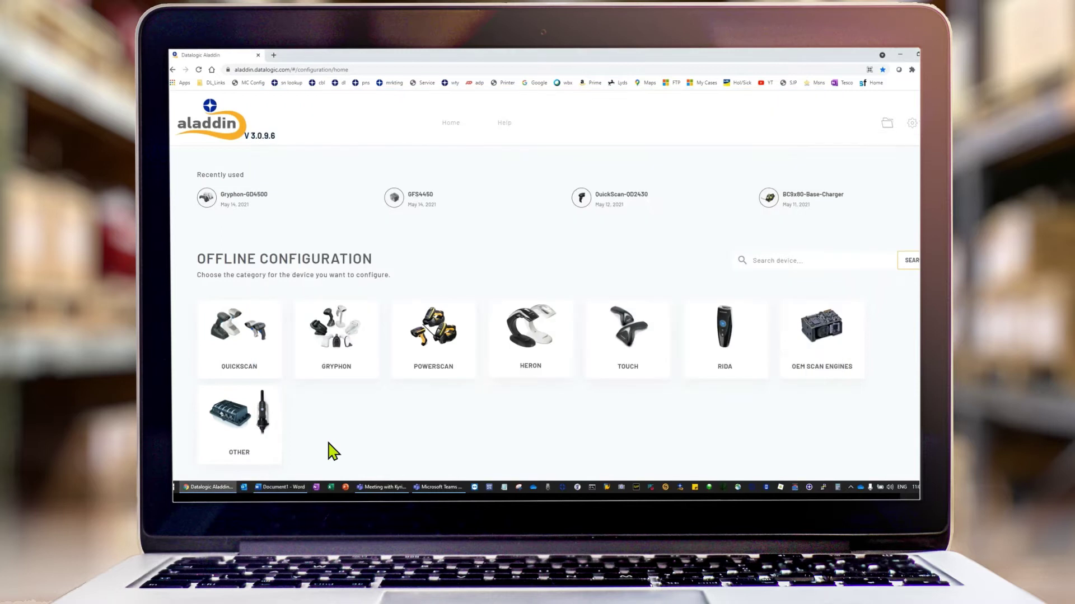
Step: Open the Quickscan-QD2500 offline configuration under QuickScan > QuickScan 25XX
click(335, 452)
click(242, 354)
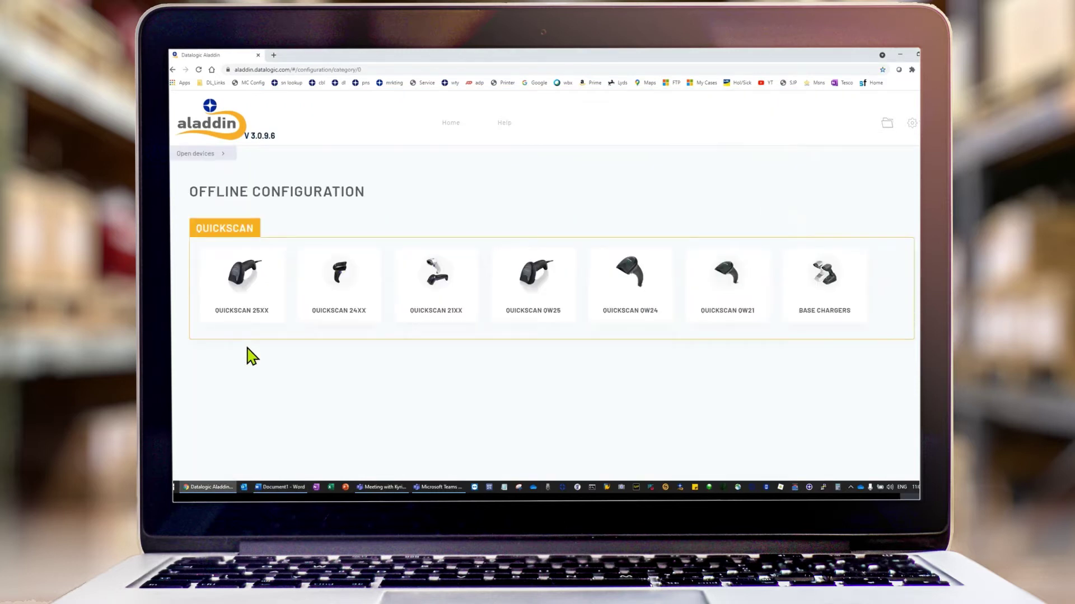
click(240, 294)
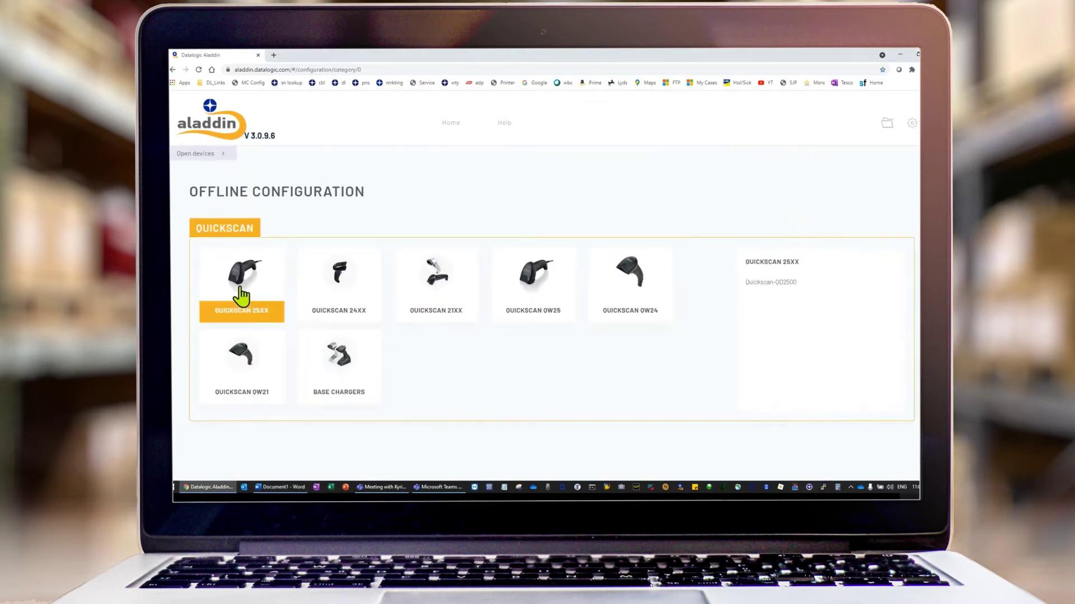
click(752, 286)
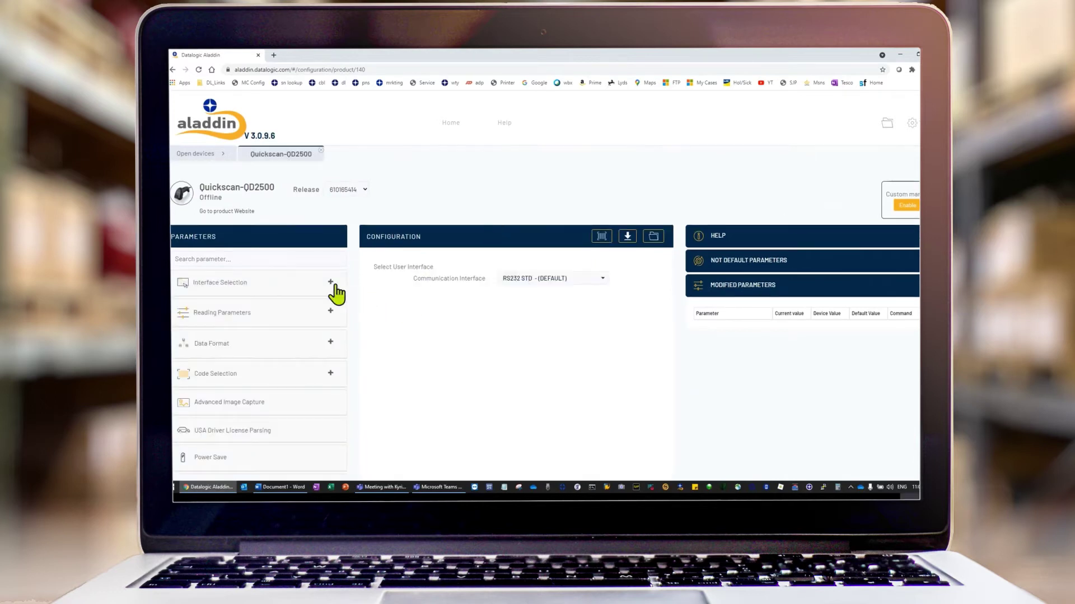
Step: Set the communication interface to USB KBD
click(592, 286)
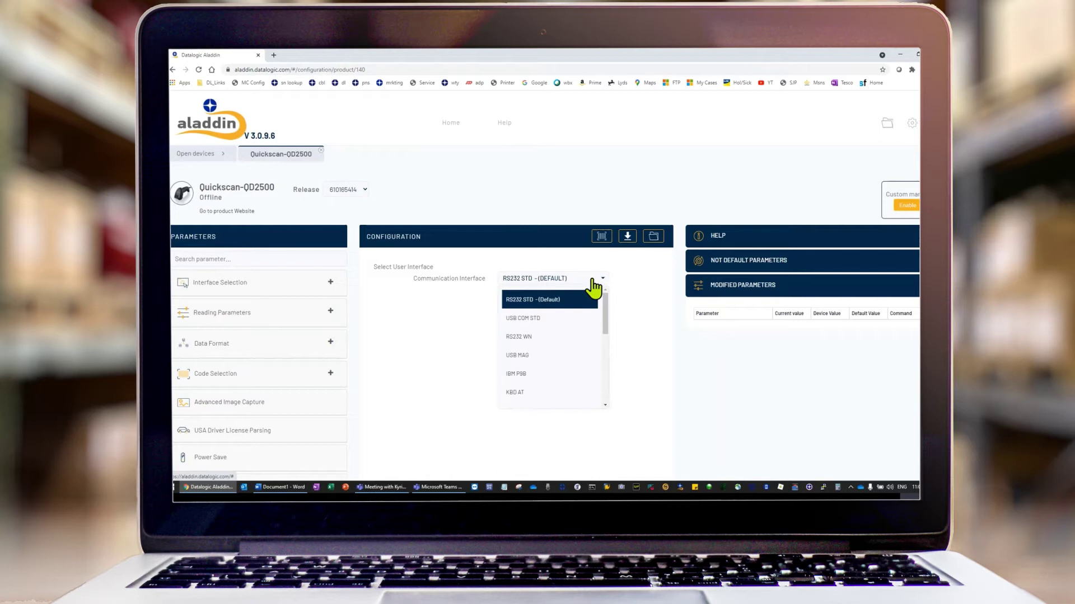
drag(606, 314, 605, 381)
click(557, 364)
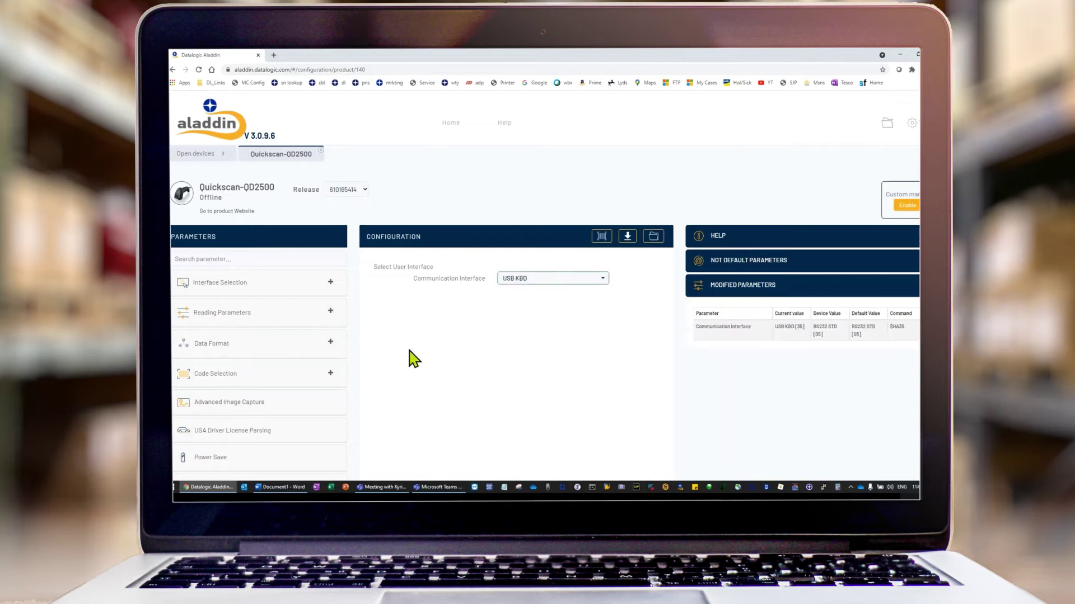
Step: Enable Advanced Formatting / User Label Edit and set No Match Result to Transmit data using standard format
scroll(545, 280, down, 2)
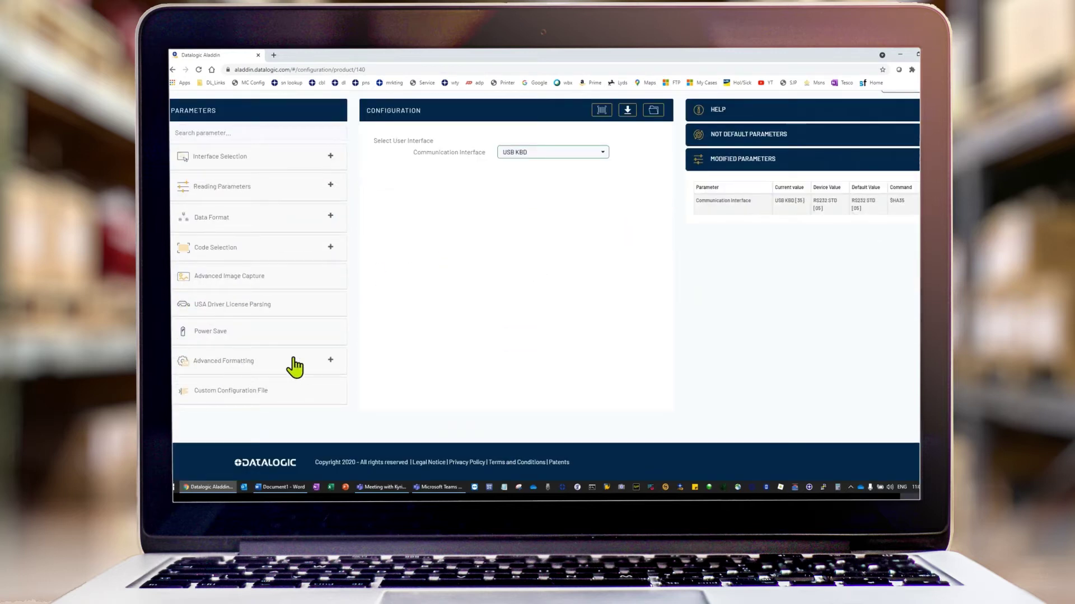
click(330, 359)
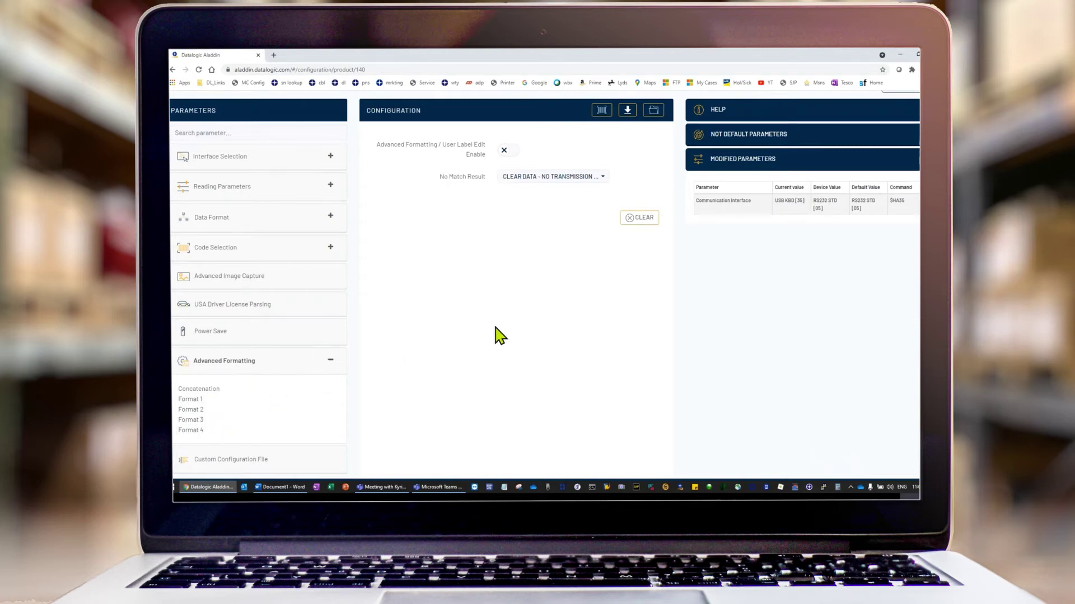
click(504, 152)
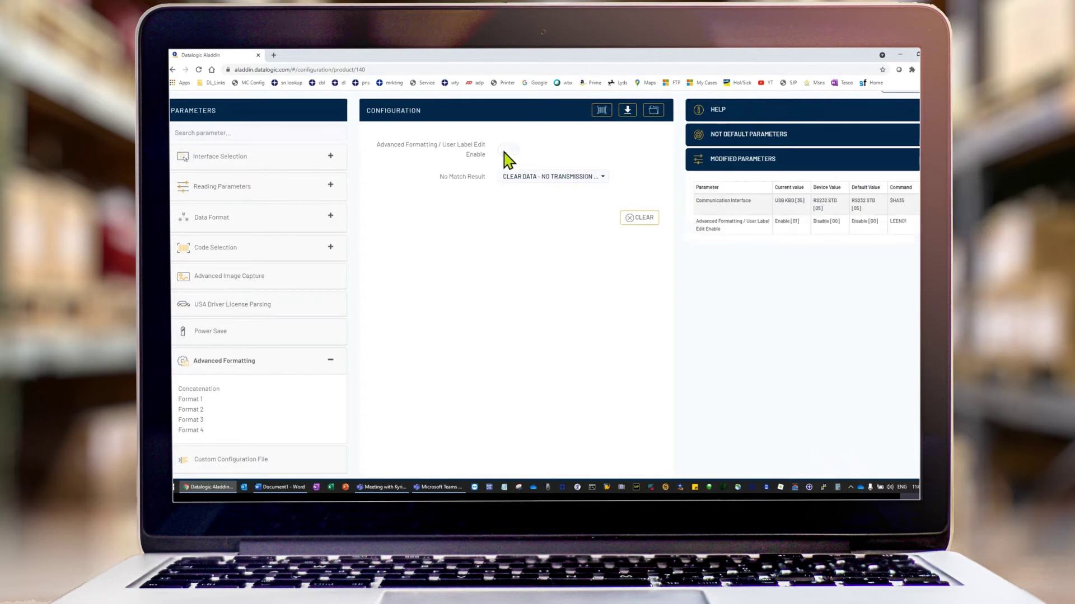
click(552, 178)
click(542, 225)
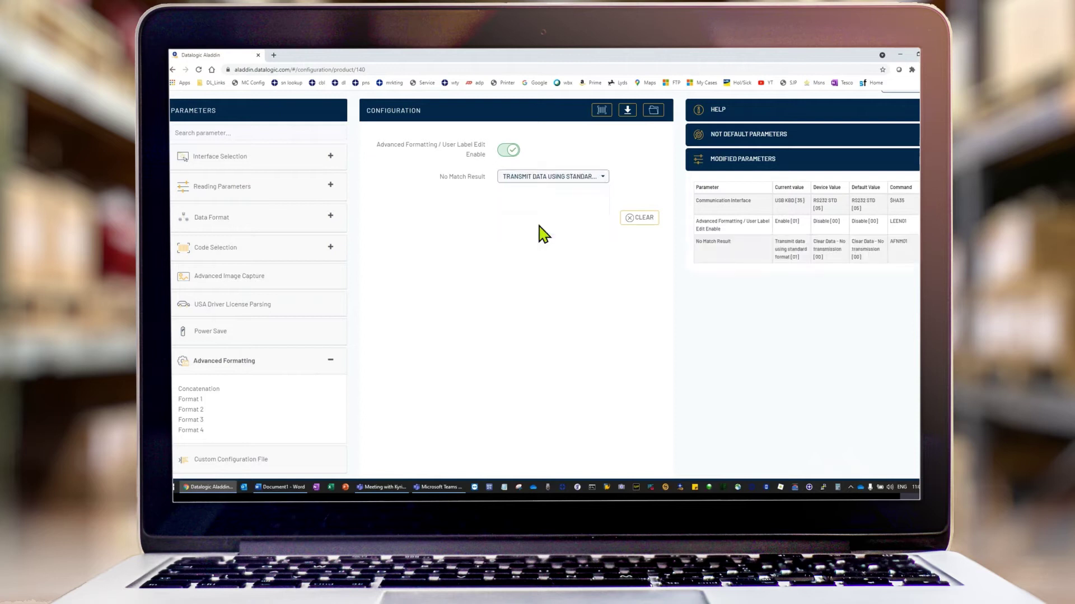
Step: Switch on the Format 1 rule and make it match only EAN 13 codes
click(194, 400)
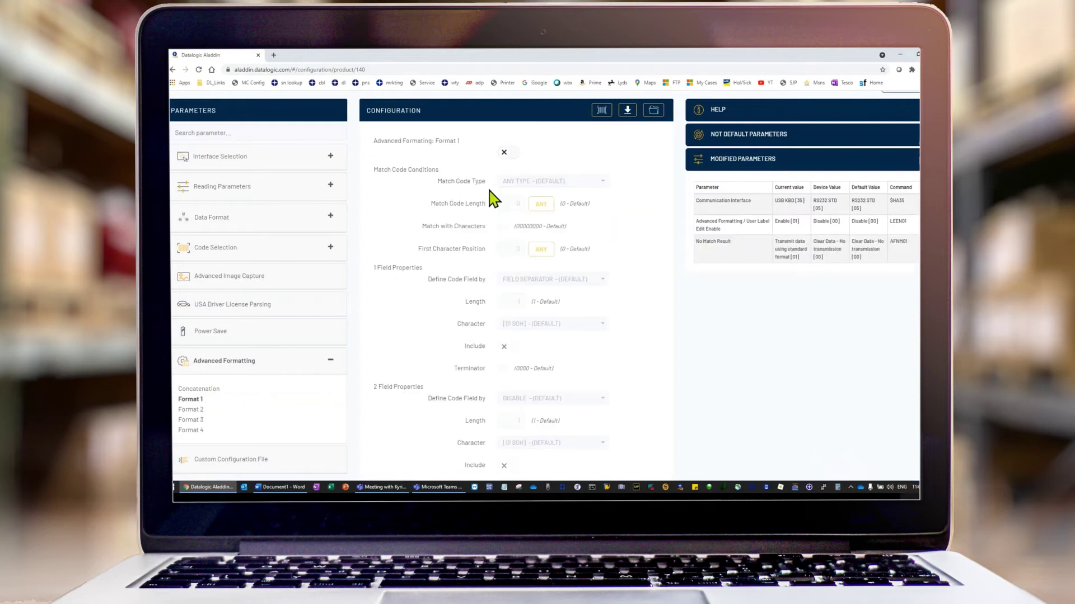
click(508, 154)
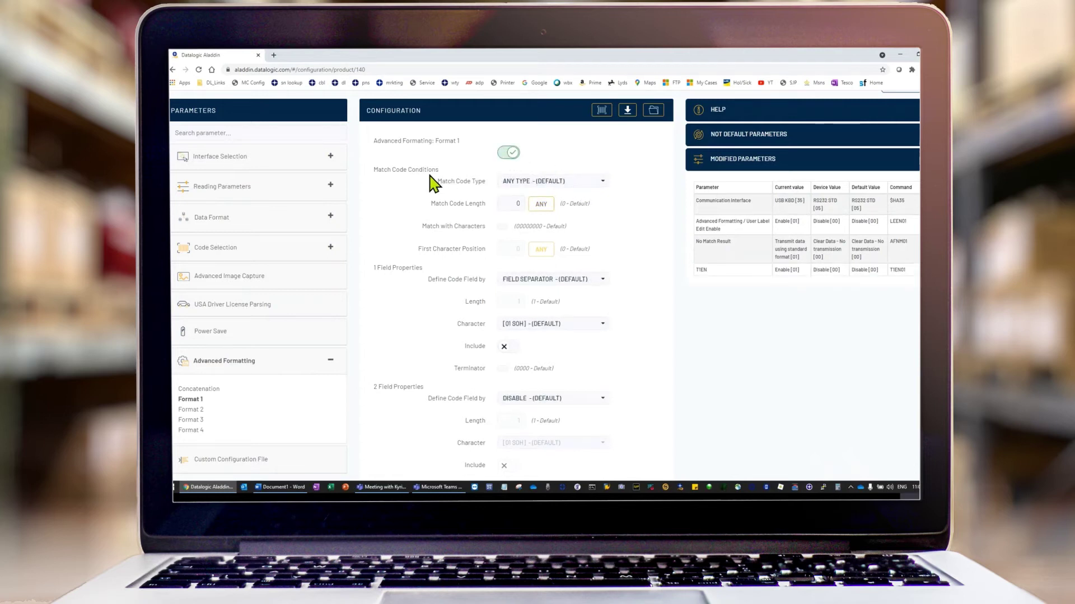
click(578, 185)
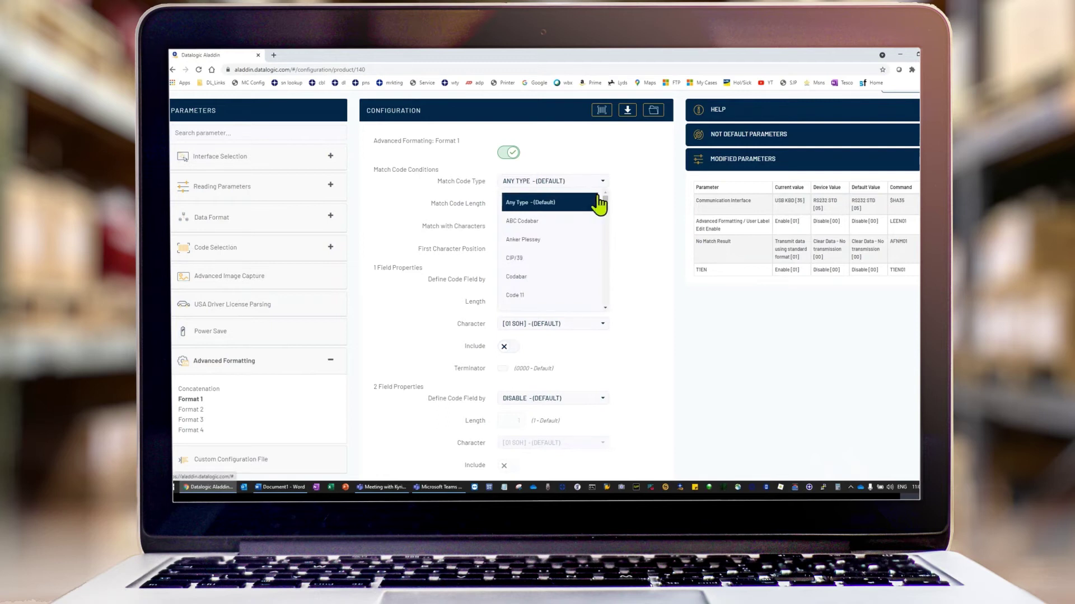
drag(607, 206, 607, 231)
click(546, 258)
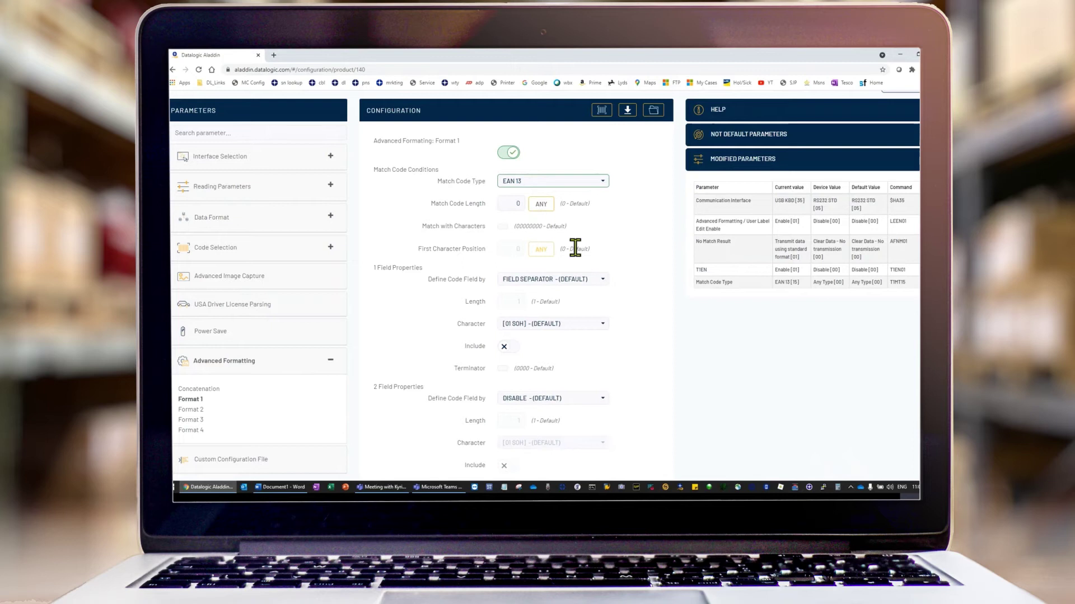
Step: Define field 1 by Field Length with length 10, and set field 2 to Last Field
click(561, 280)
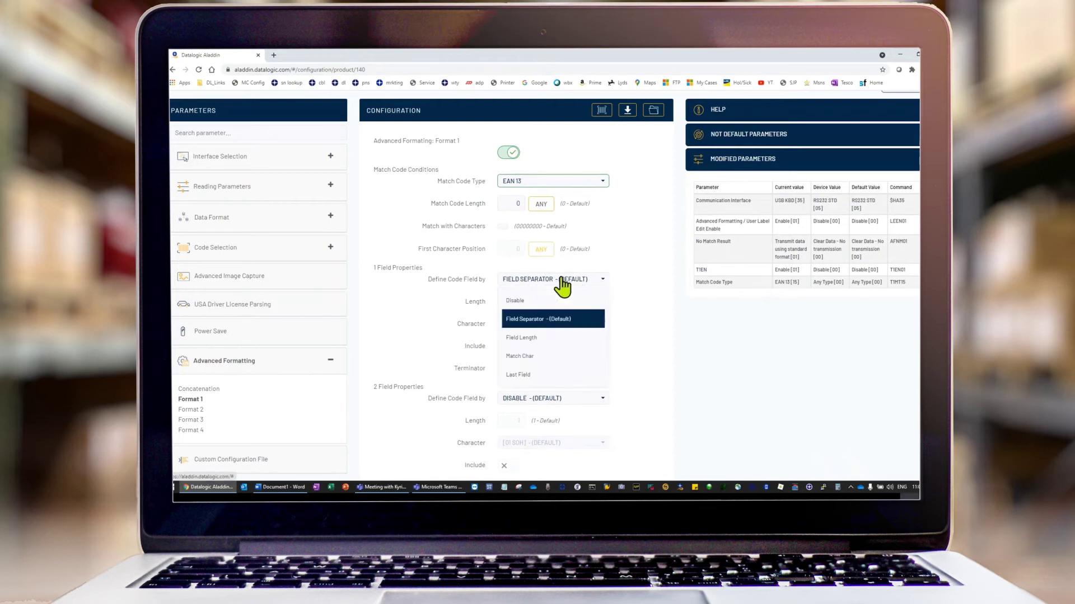
click(542, 338)
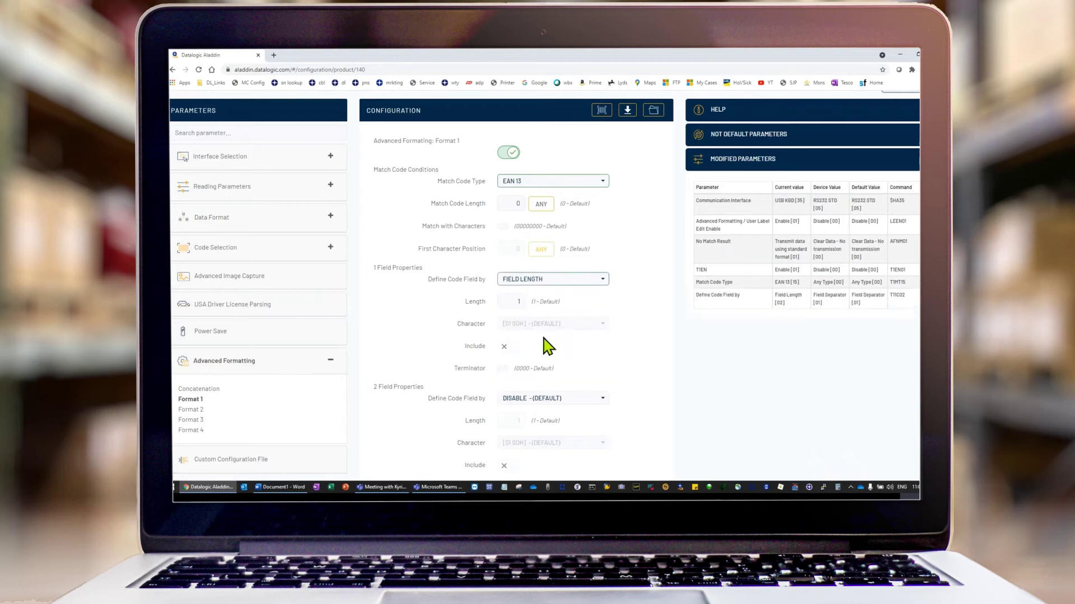
double_click(511, 302)
text(10)
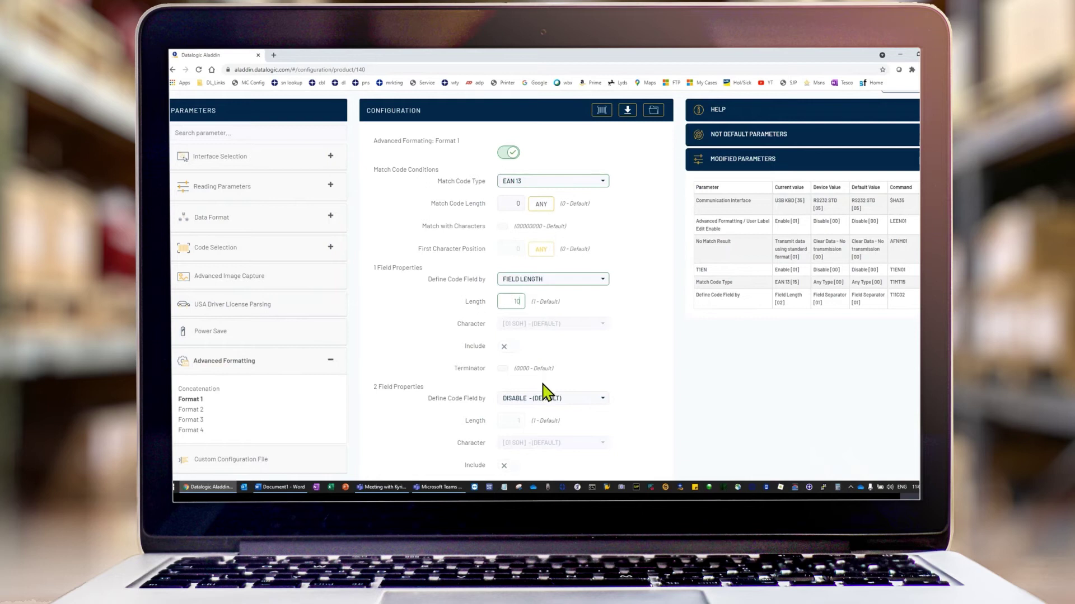
click(599, 401)
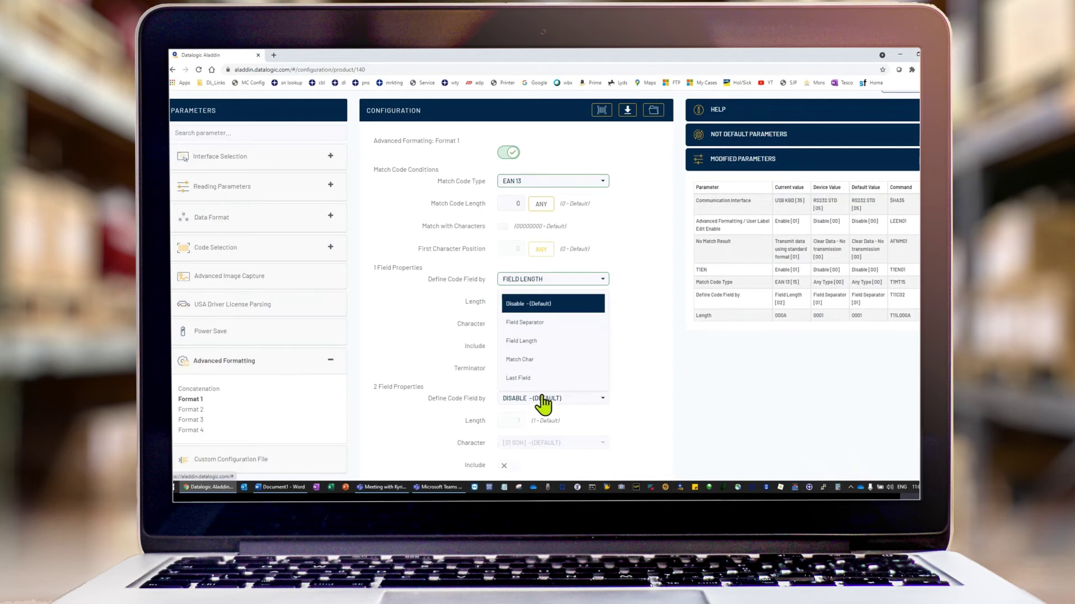
click(541, 378)
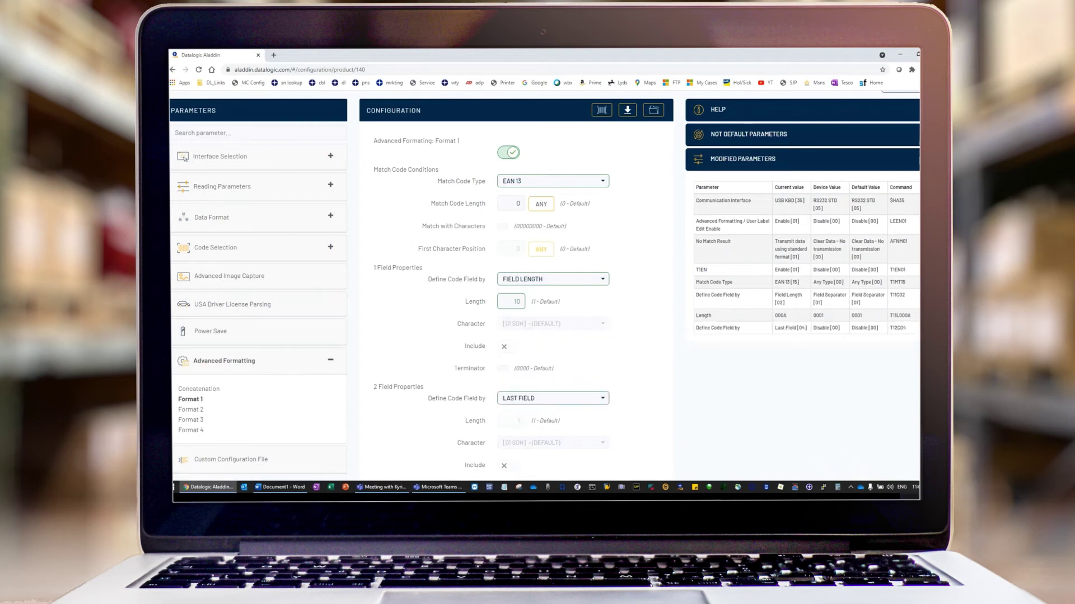
Step: Review the Data Format global parameters, then return to the Advanced Formatting Format 1 settings
scroll(516, 280, down, 9)
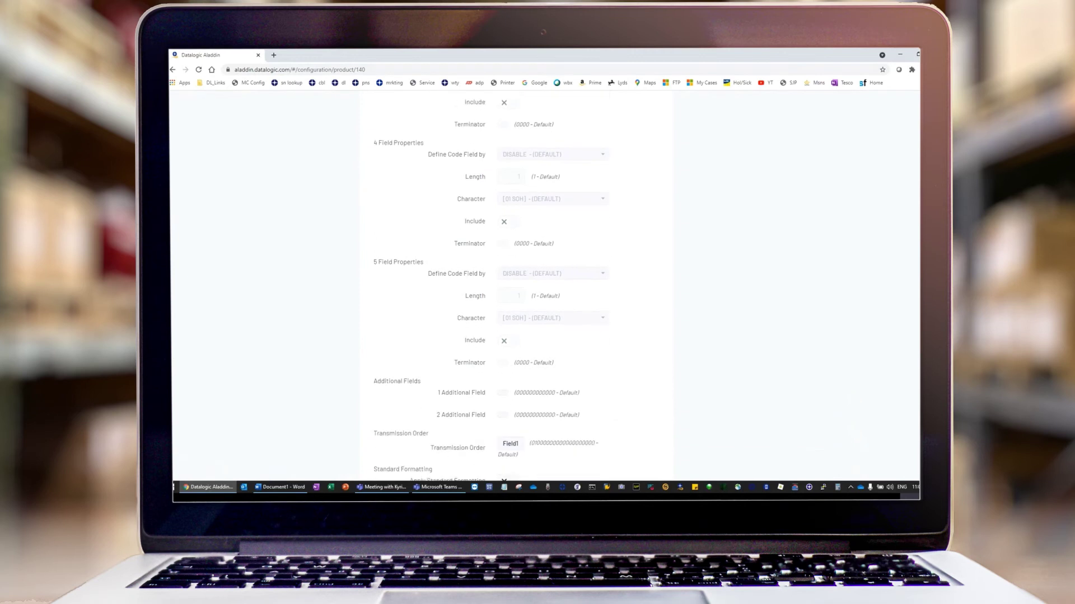
scroll(516, 280, down, 3)
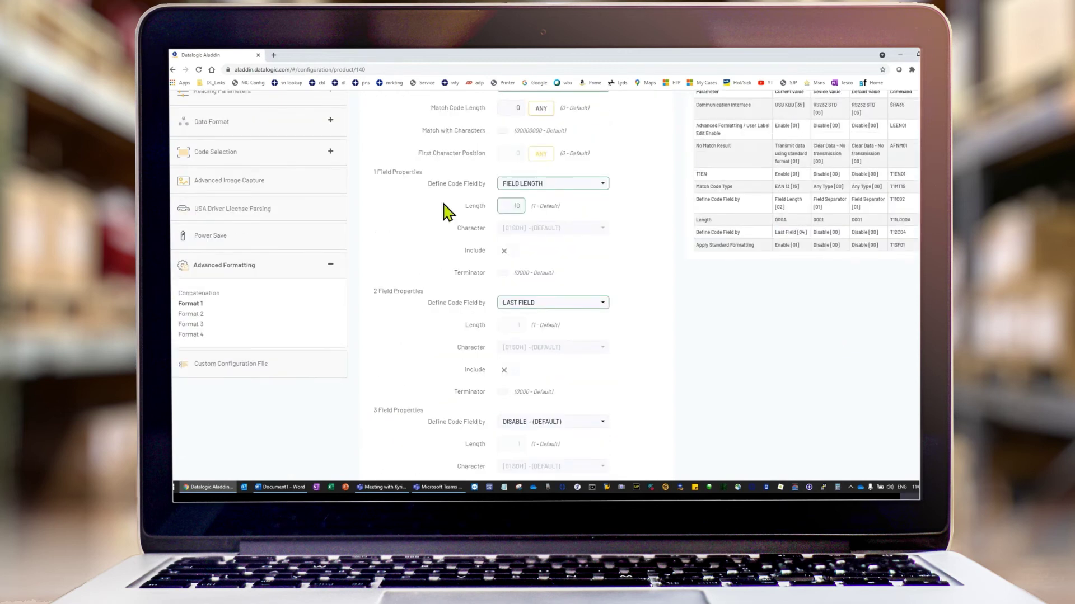
click(256, 122)
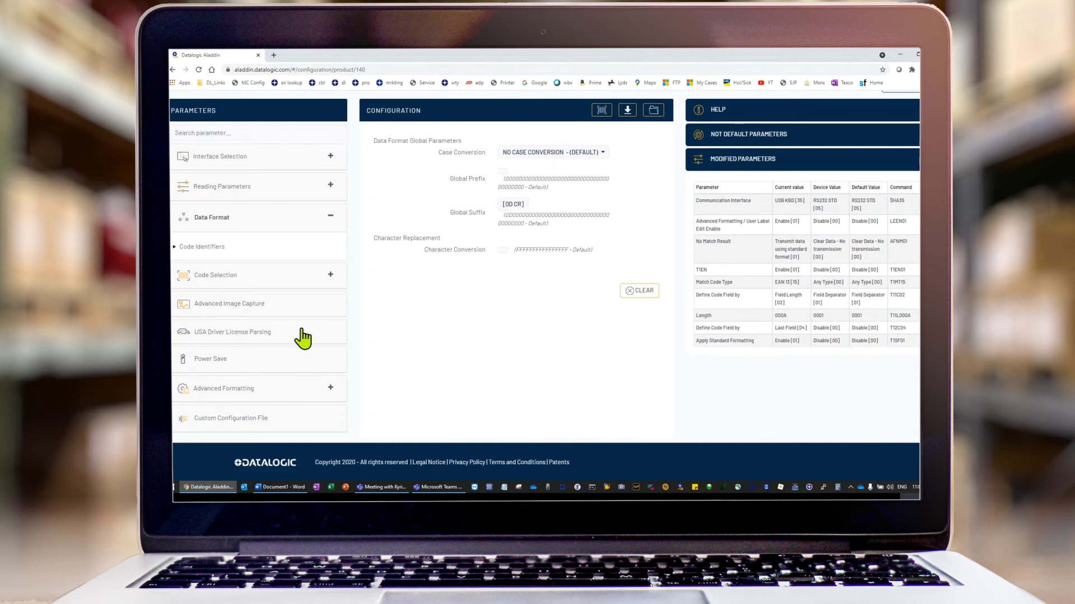
click(246, 389)
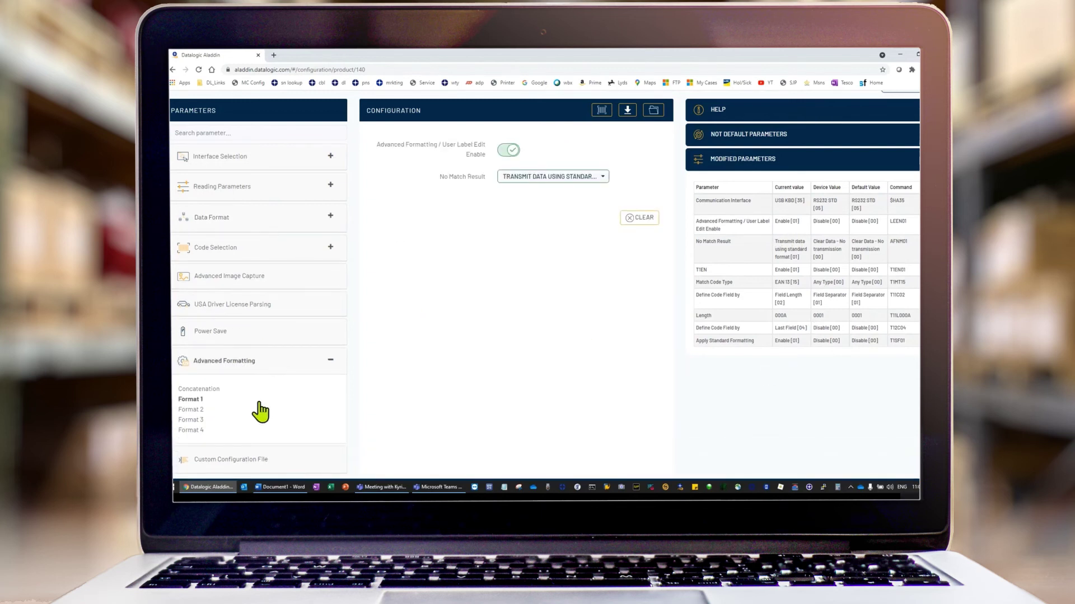
scroll(515, 280, down, 7)
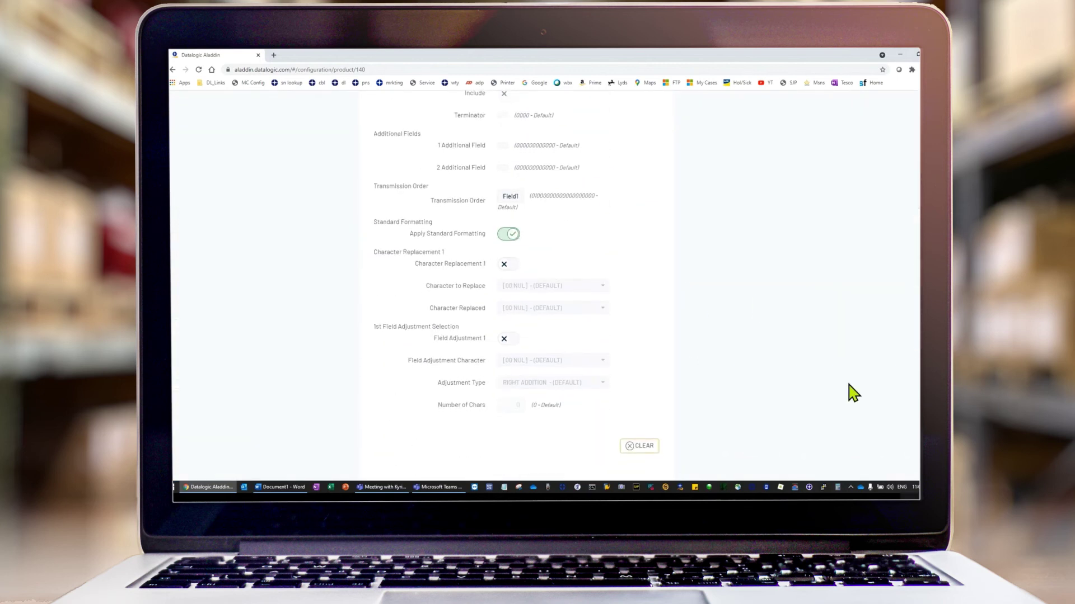
scroll(515, 279, up, 8)
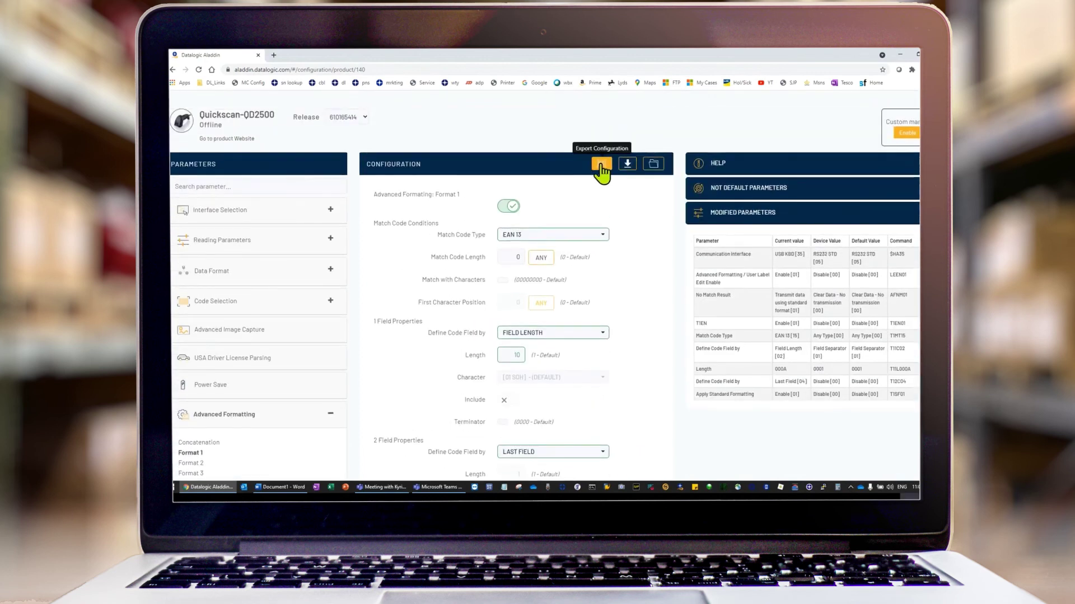
Step: Export the configuration as printable 2D barcodes and scroll through the generated label page
click(600, 167)
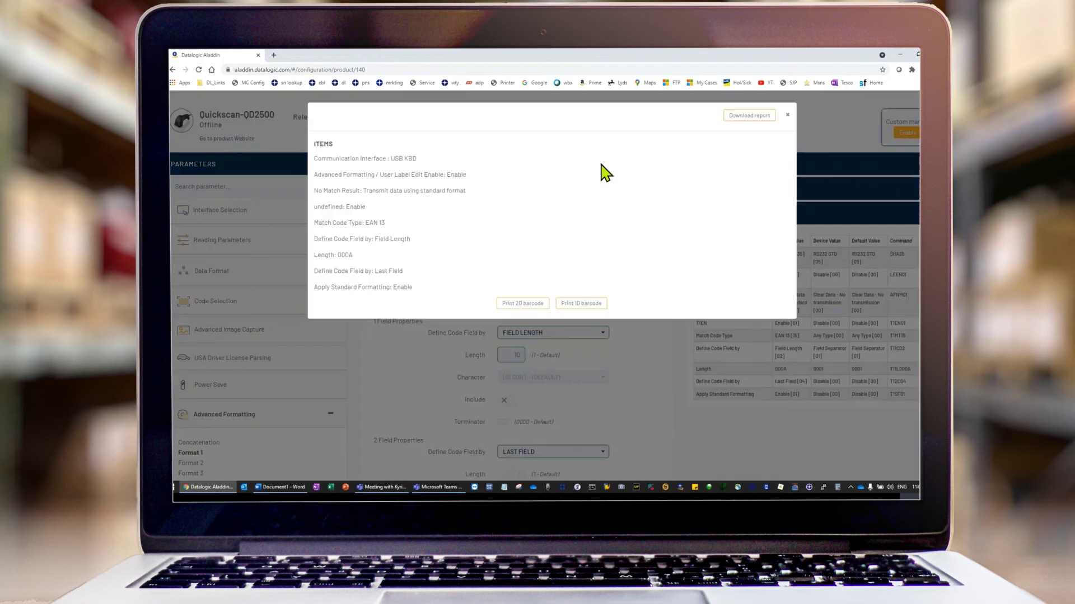
click(521, 303)
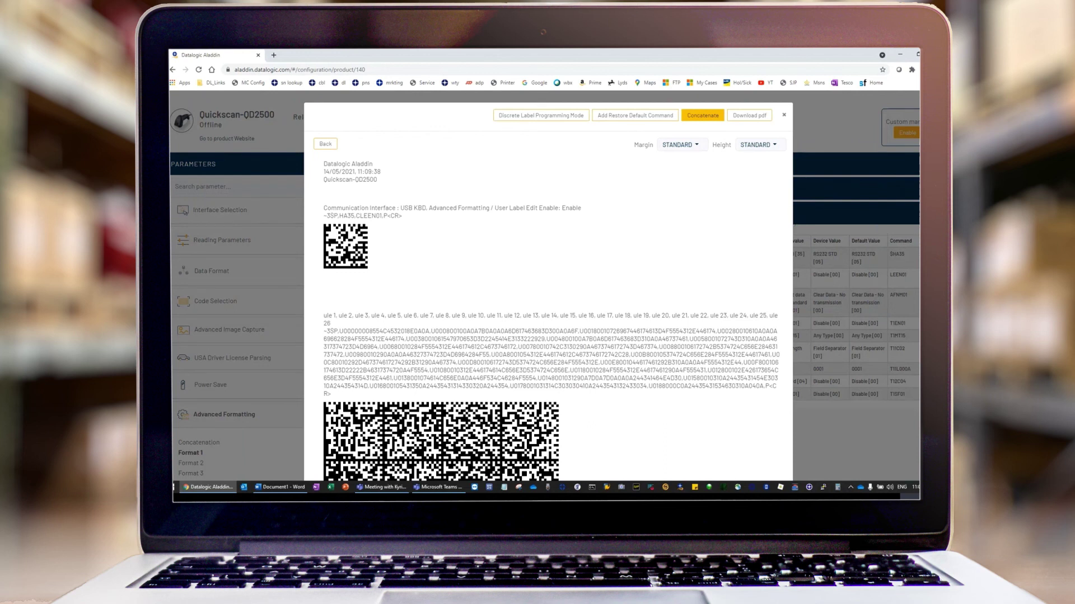
scroll(548, 286, down, 5)
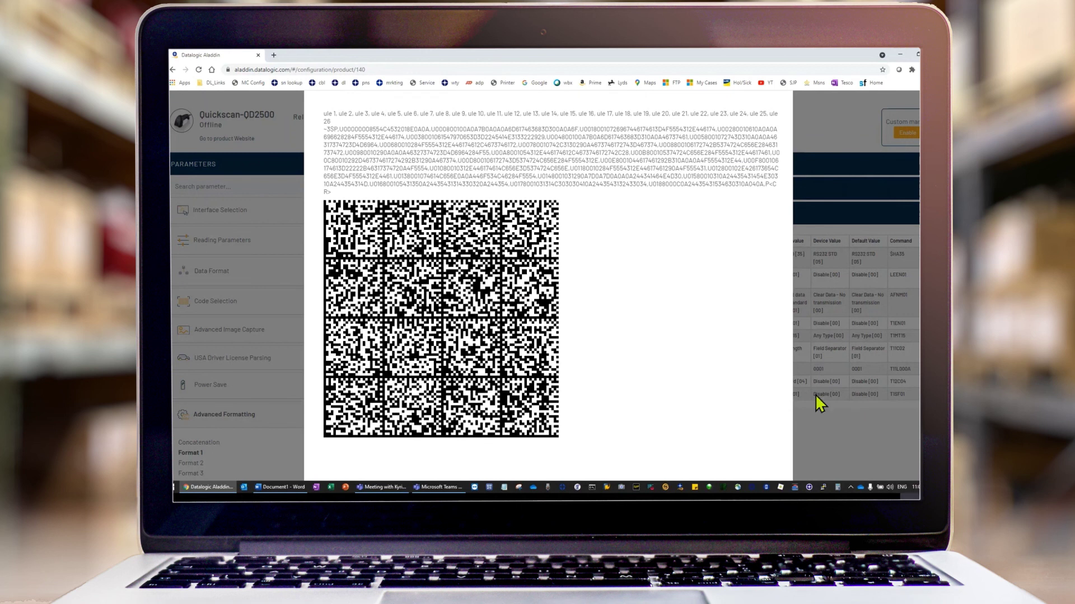
click(281, 487)
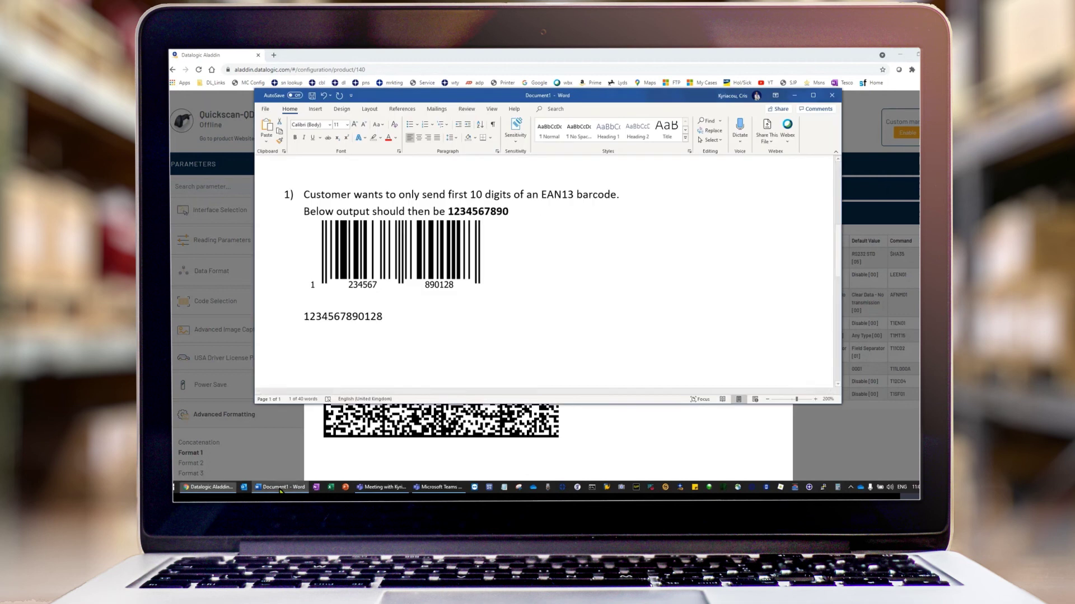
click(442, 316)
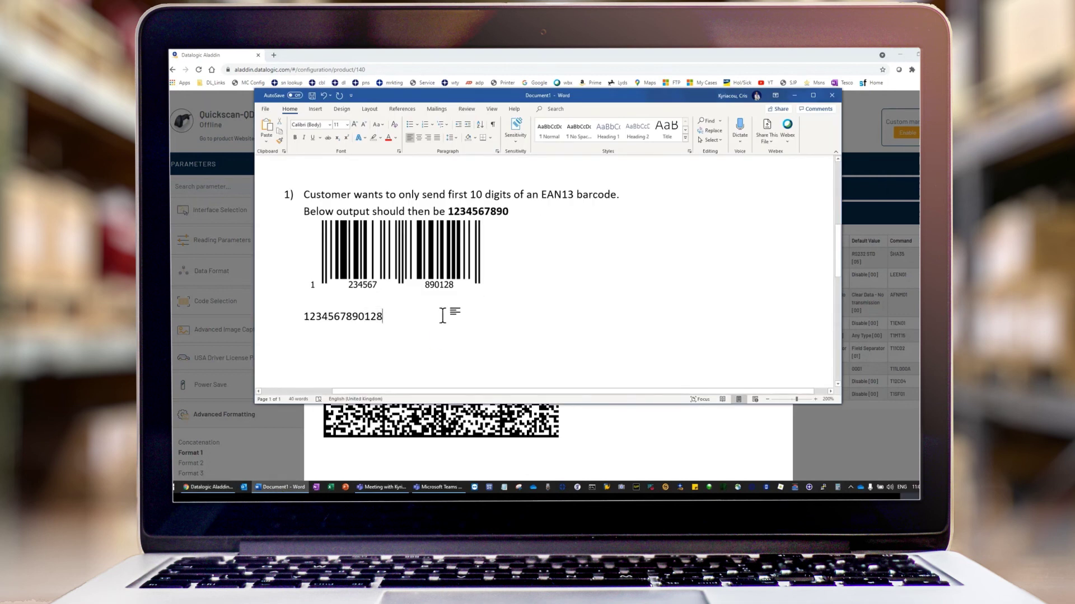
key(Return)
text(1234567890)
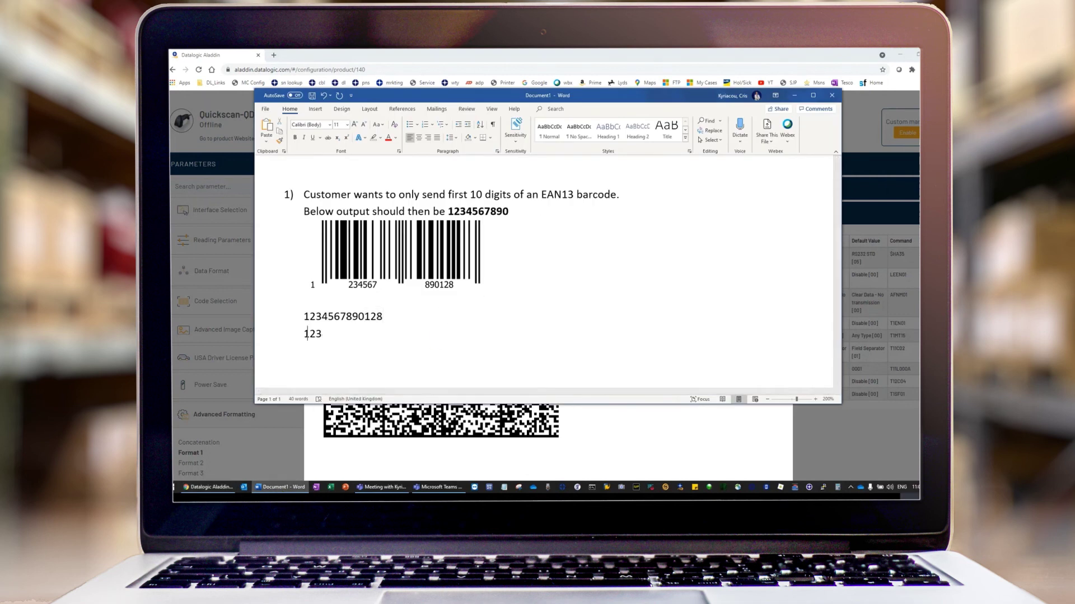
key(Return)
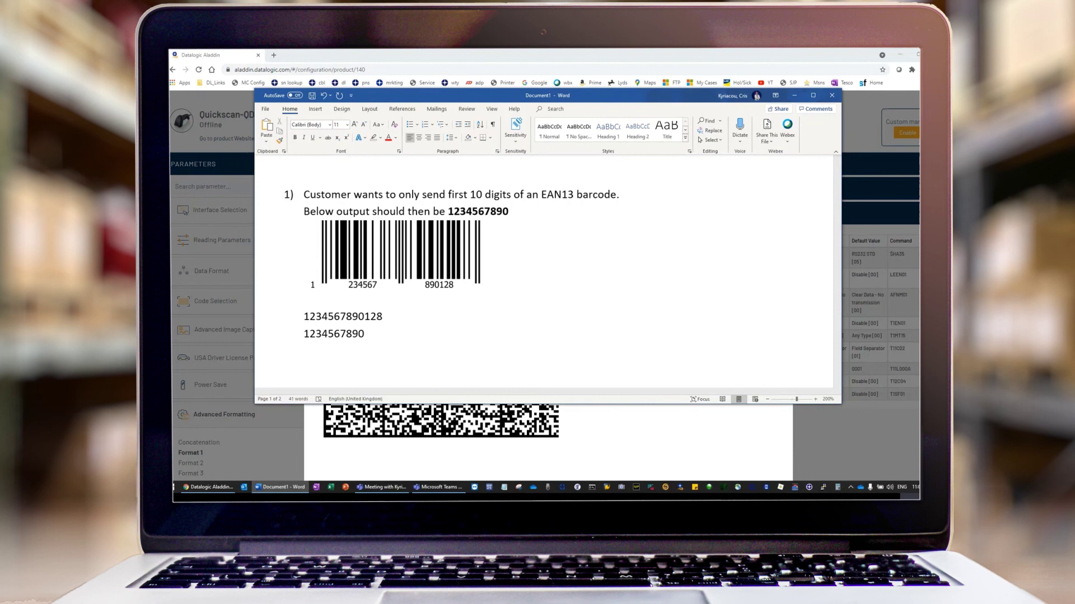